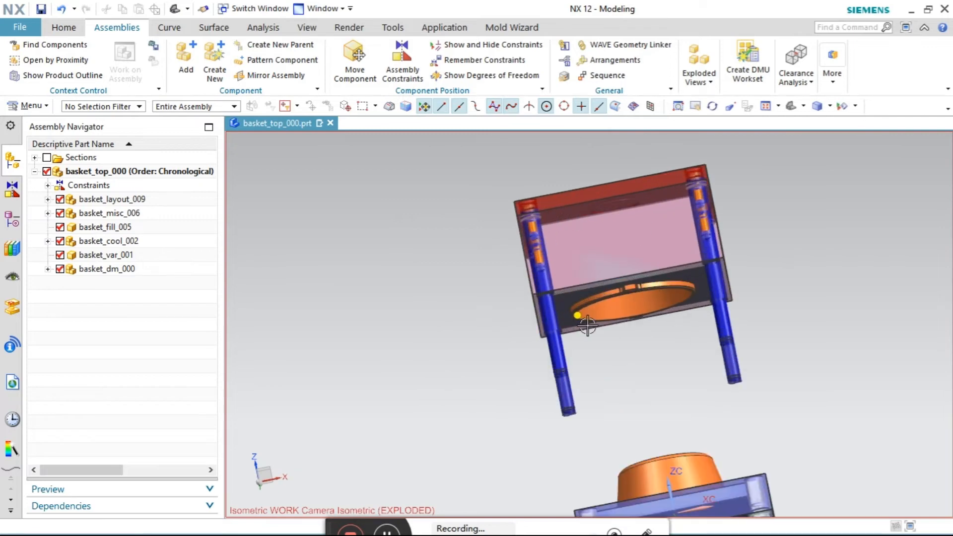
- Switch the exploded mold assembly to No Explosion so the two mold halves are shown closed
middle_click_drag(622, 364, 780, 389)
scroll(594, 348, "down", 4)
middle_click_drag(683, 388, 662, 399)
scroll(662, 400, "up", 3)
scroll(548, 372, "down", 5)
middle_click_drag(516, 394, 541, 353)
left_click(704, 76)
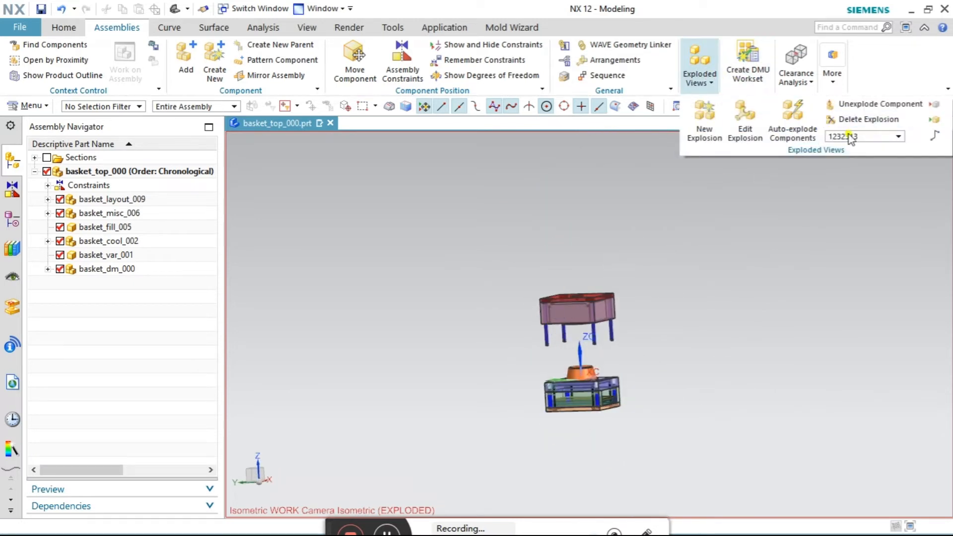
left_click(794, 137)
left_click(763, 156)
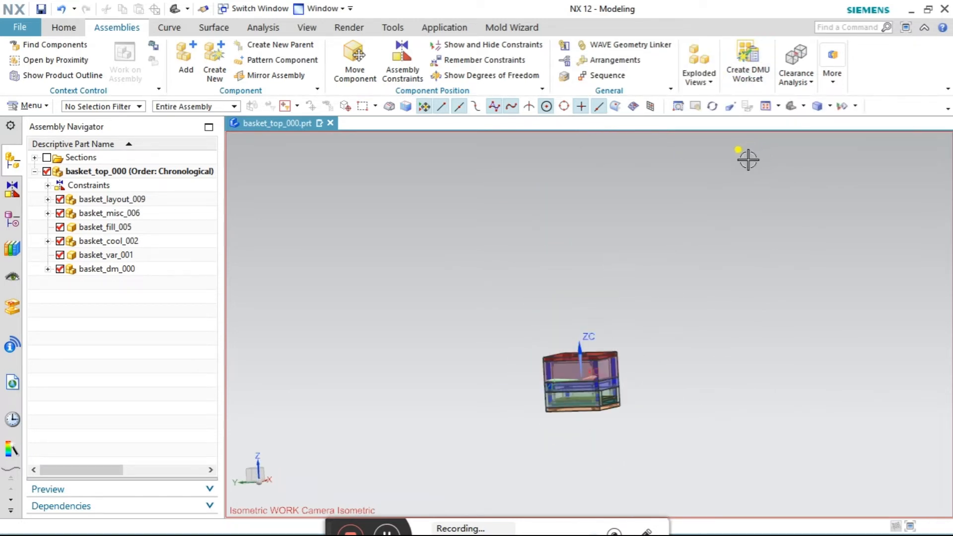
key("Home")
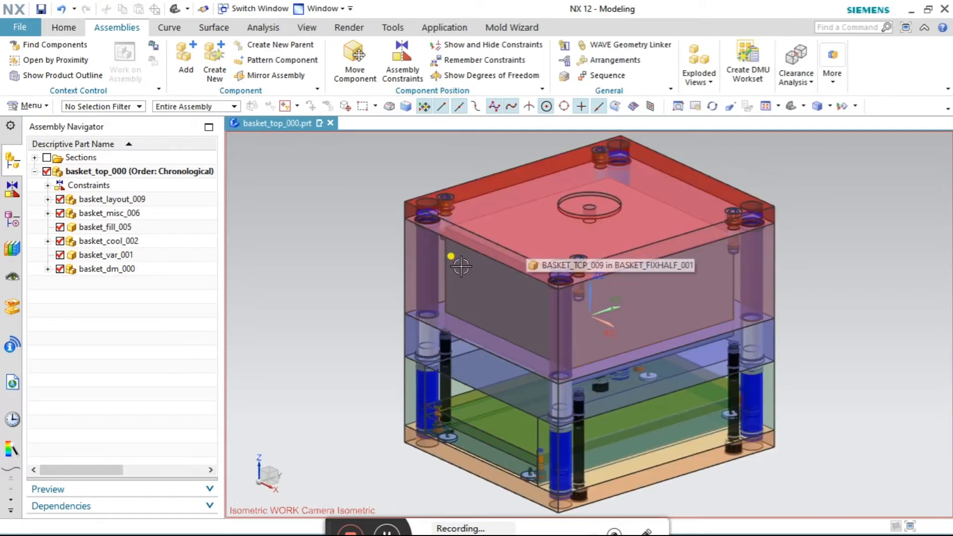
middle_click_drag(381, 208, 238, 272)
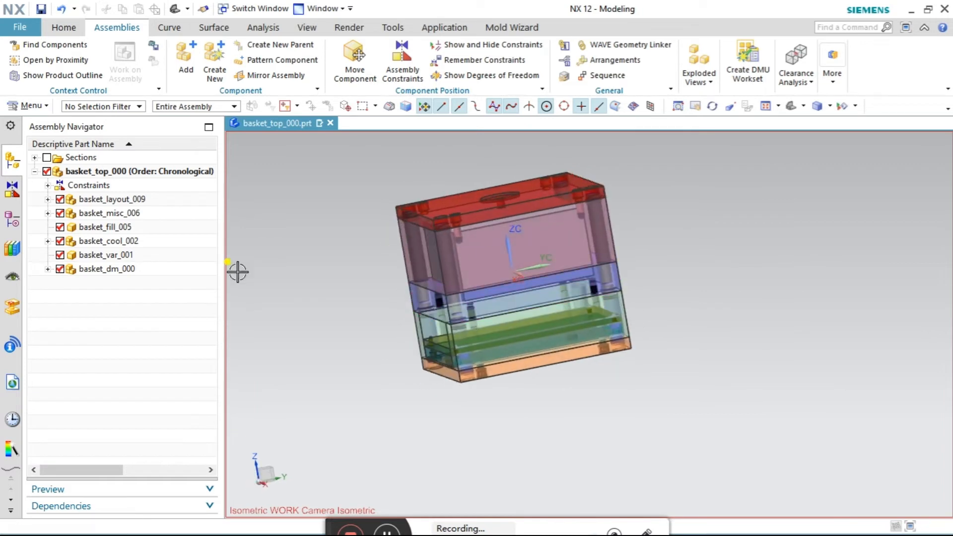
- Delete the mold base component basket_dm_000 from the basket_top_000 assembly
left_click(102, 269)
right_click(102, 269)
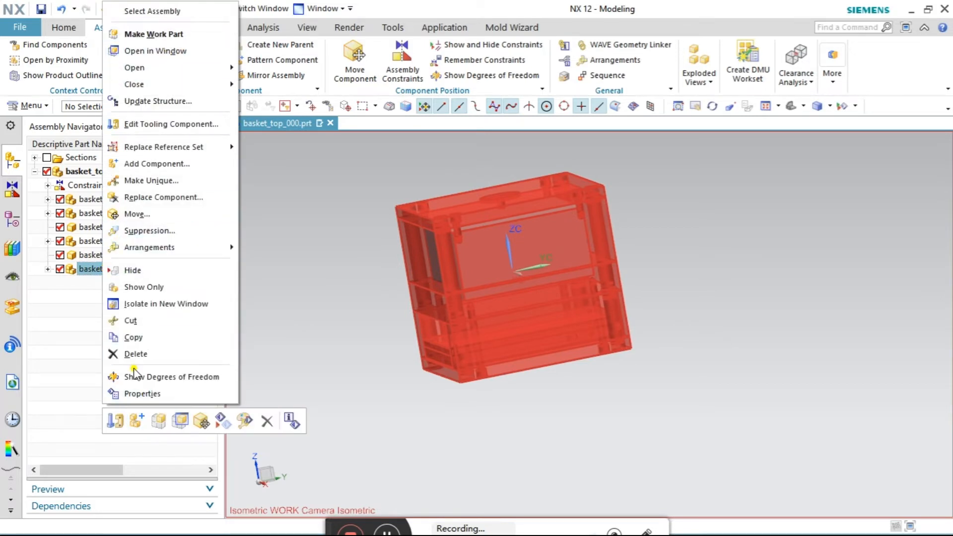
left_click(133, 354)
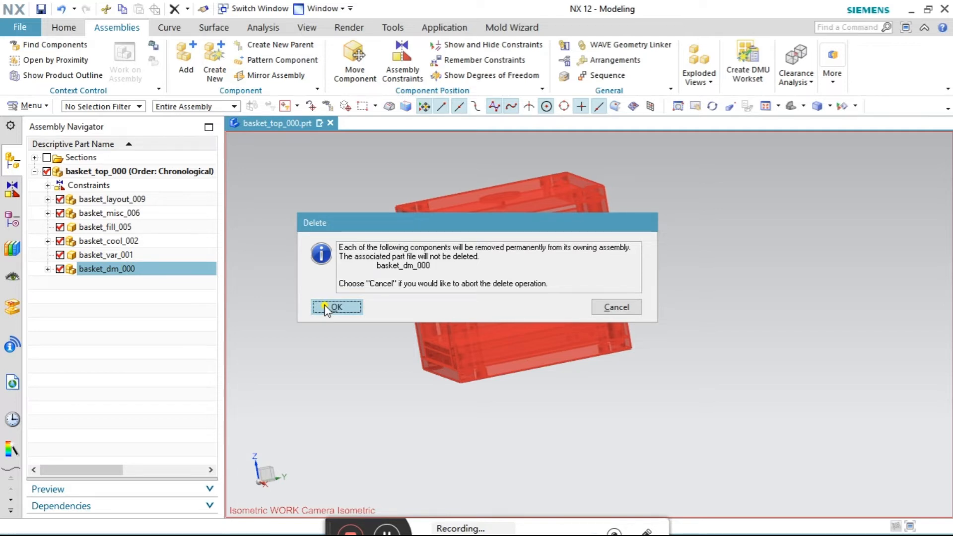
left_click(325, 307)
left_click(352, 292)
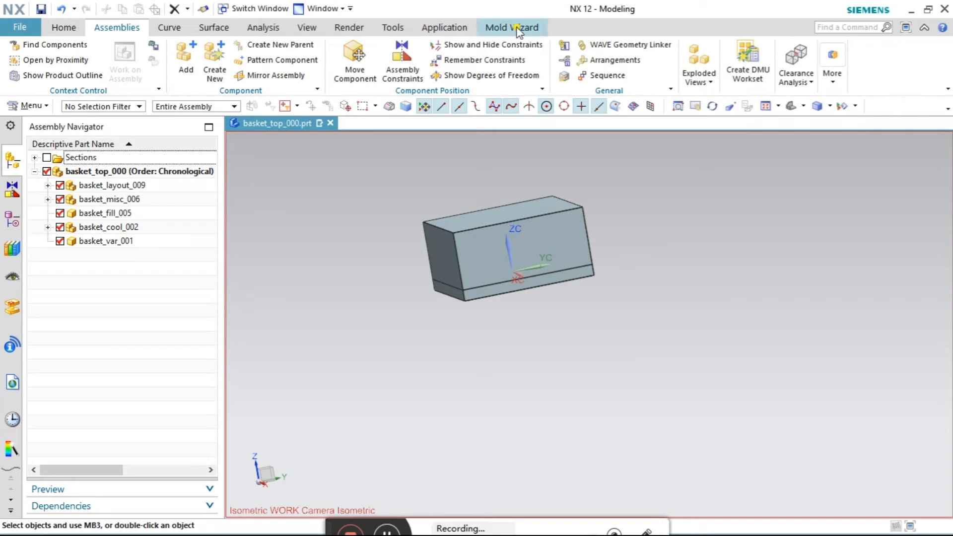
- Start the Mold Base Library and show the information drawing for the DME 2A mold base beside the model
left_click(490, 28)
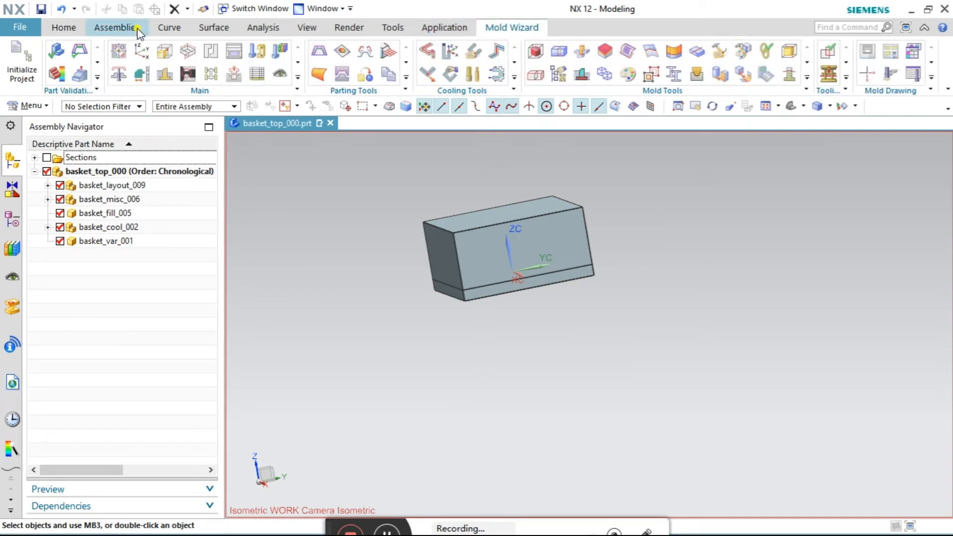
left_click(233, 53)
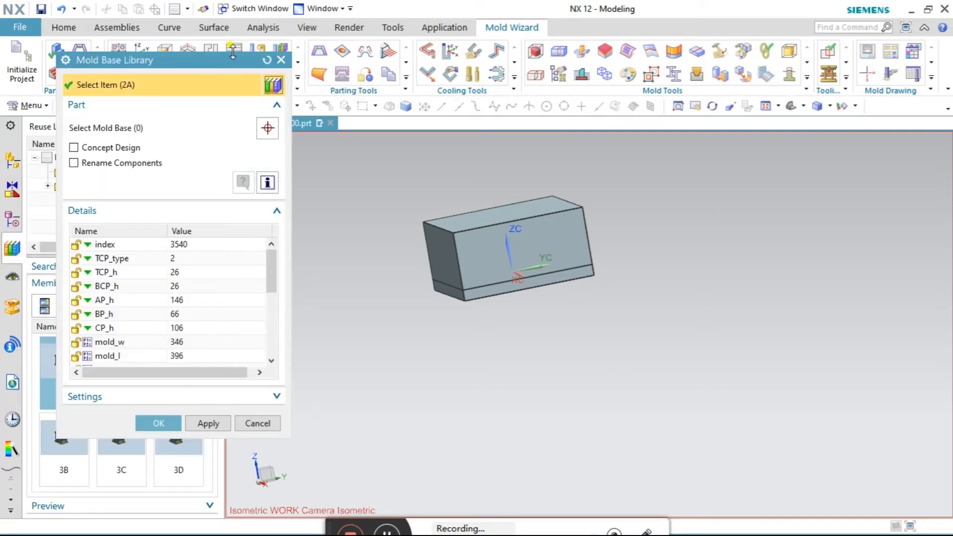
left_click_drag(162, 58, 308, 97)
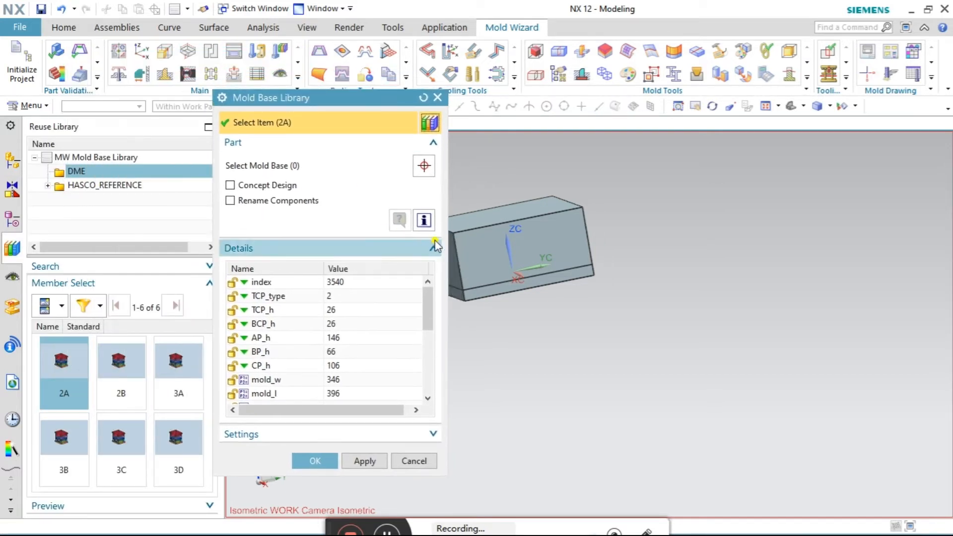
left_click(425, 220)
left_click_drag(598, 196, 798, 215)
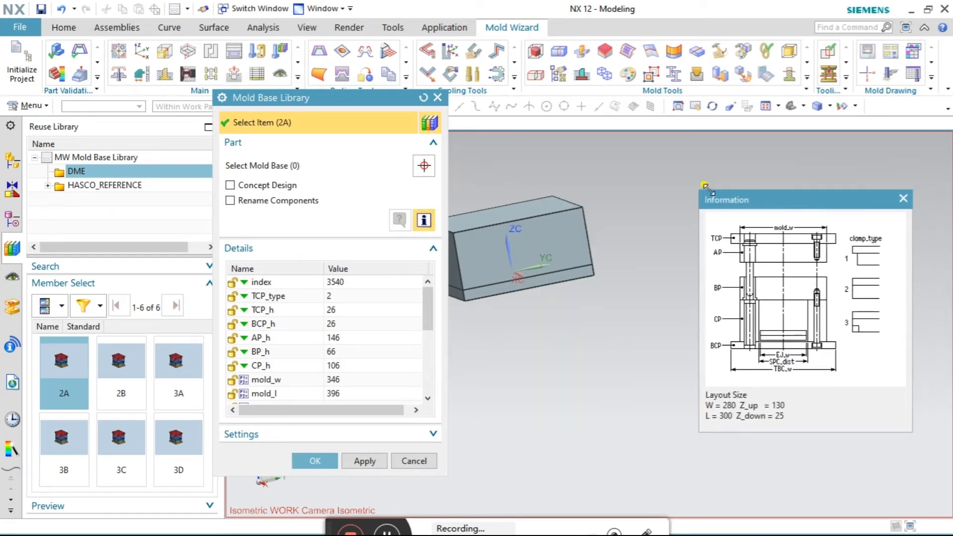
left_click_drag(291, 103, 315, 94)
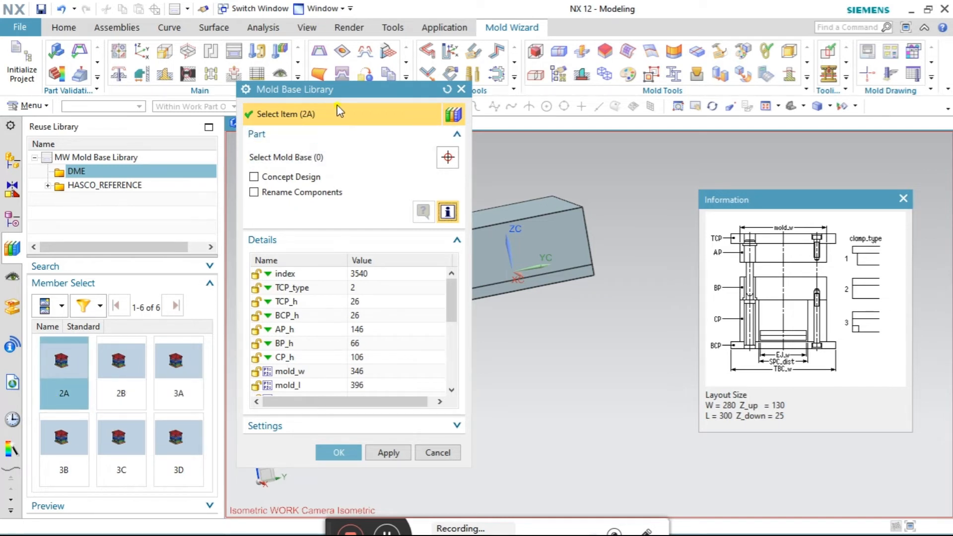
left_click_drag(323, 90, 181, 85)
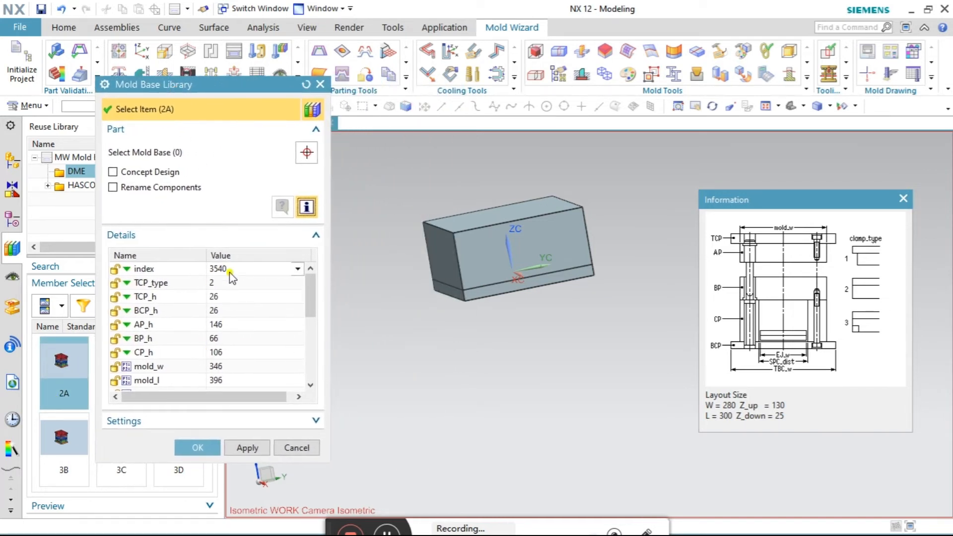
- Review the mold base parameters and add the DME 2A mold base with index 3540 around the workpiece
middle_click_drag(425, 257, 444, 293)
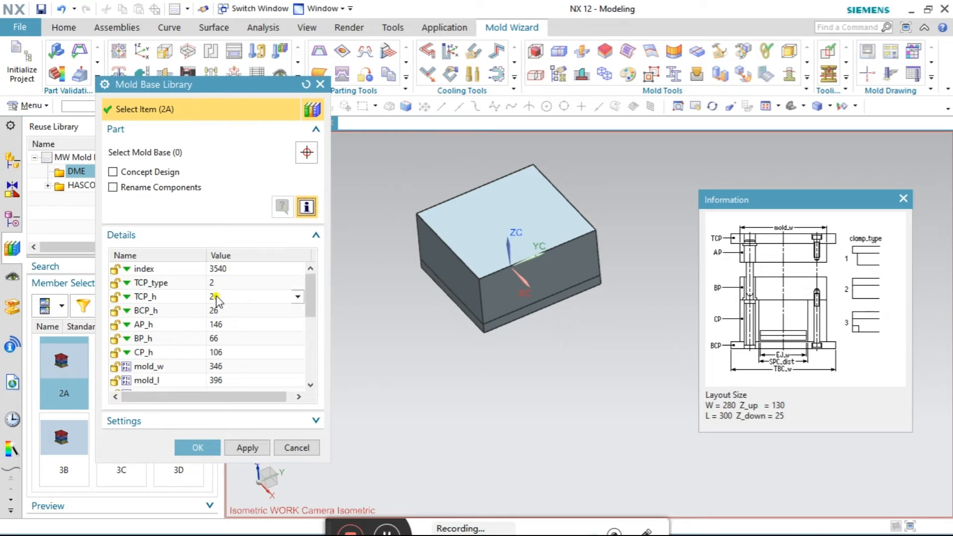
scroll(250, 329, "down", 4)
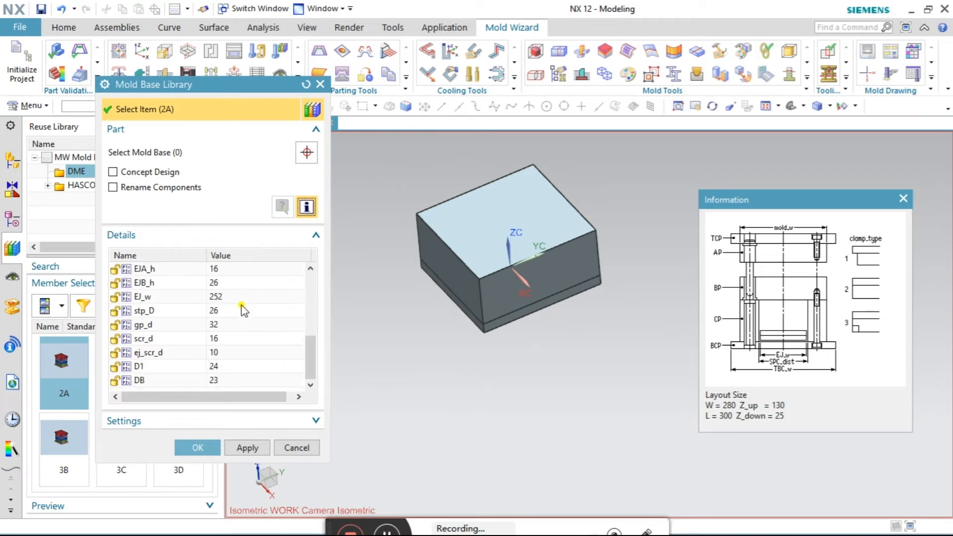
scroll(239, 353, "up", 4)
scroll(237, 351, "up", 1)
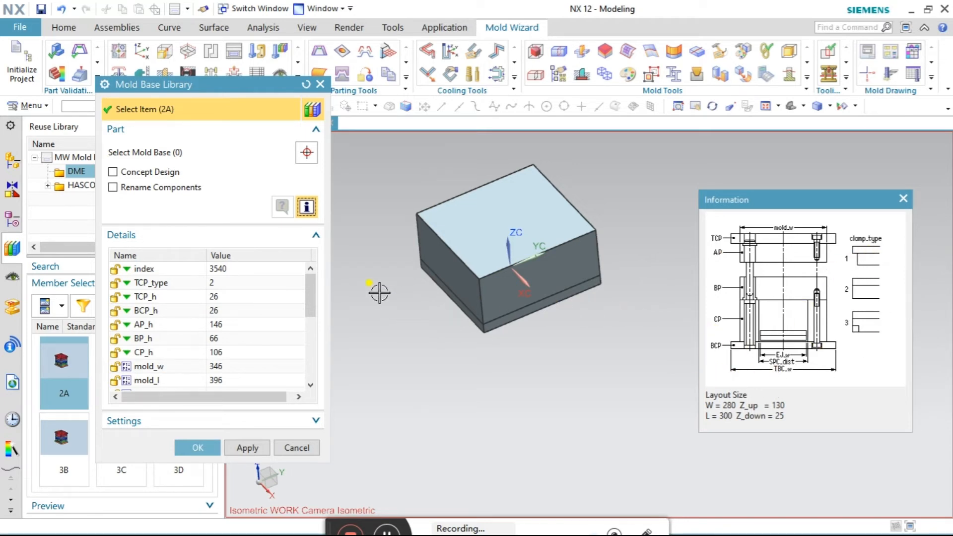
left_click(196, 447)
left_click(186, 449)
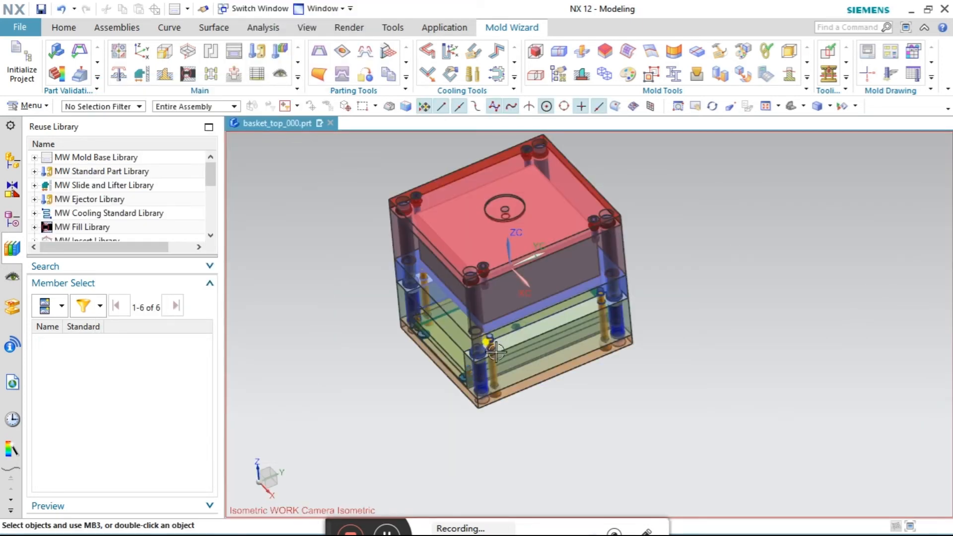
- Examine the mold base and the exploded core and cavity halves from several angles and up close
scroll(495, 351, "down", 2)
middle_click_drag(435, 378, 462, 330)
scroll(477, 306, "up", 4)
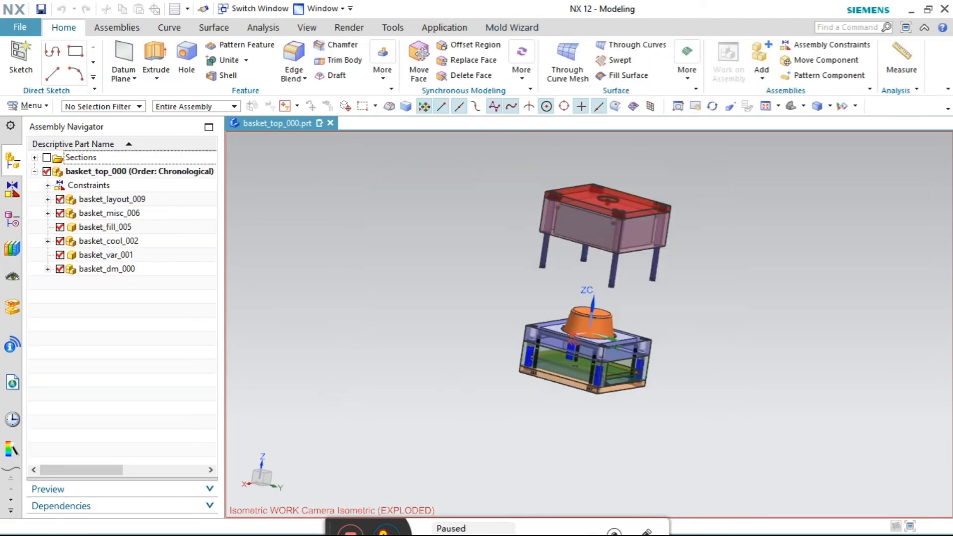
middle_click_drag(503, 396, 597, 338)
scroll(589, 331, "up", 3)
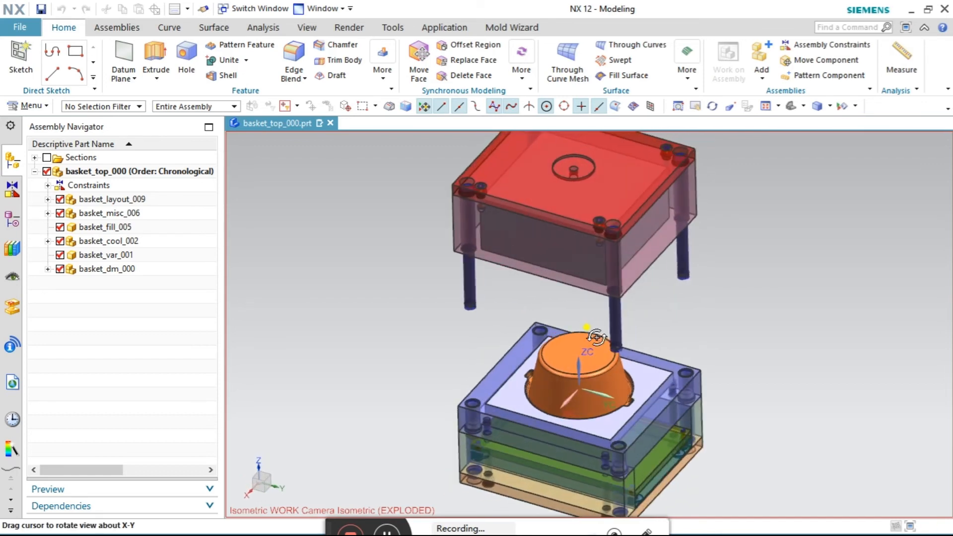
scroll(469, 412, "up", 5)
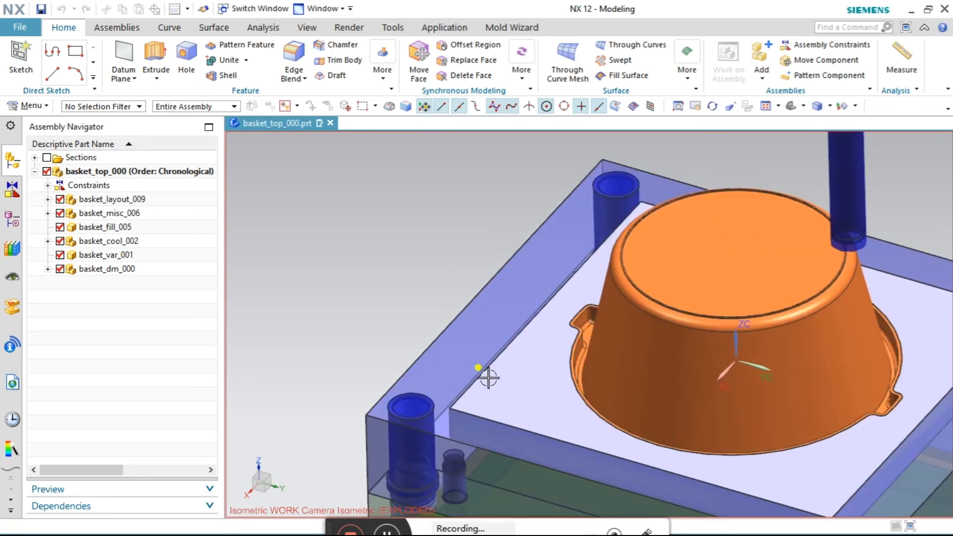
scroll(393, 323, "down", 5)
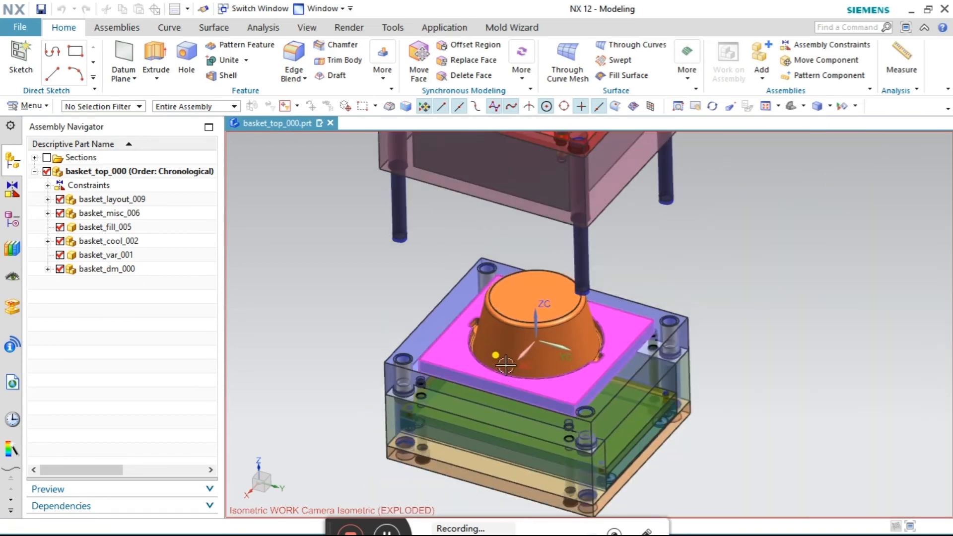
middle_click_drag(496, 377, 540, 368)
scroll(551, 372, "down", 3)
middle_click_drag(695, 364, 576, 341)
scroll(477, 360, "up", 3)
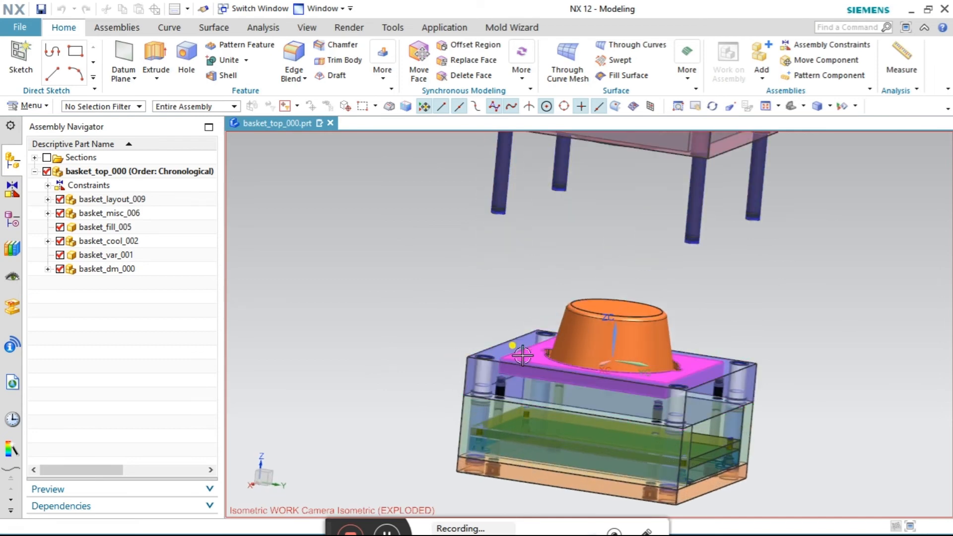
middle_click_drag(469, 399, 601, 297)
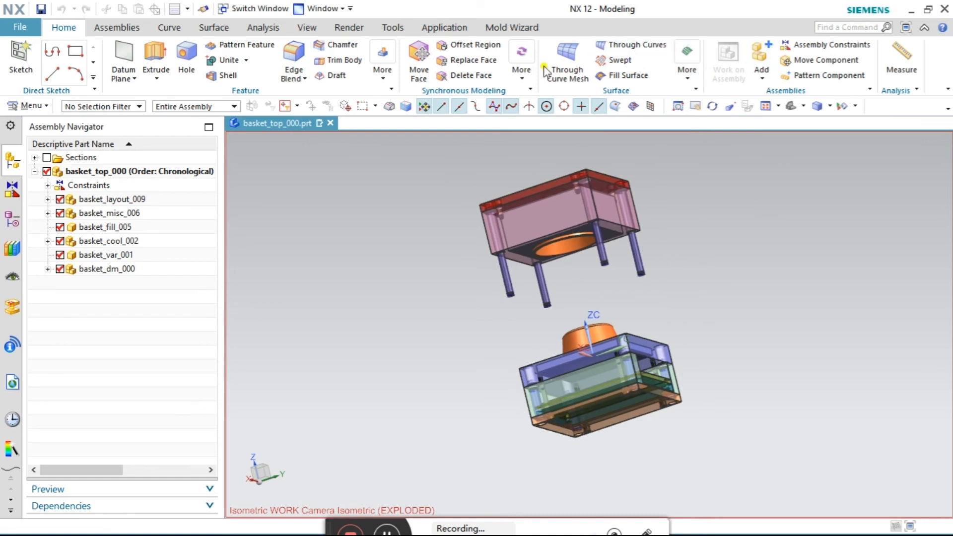
- Turn off the active explosion to look at the closed mold assembly
left_click(117, 28)
left_click(700, 70)
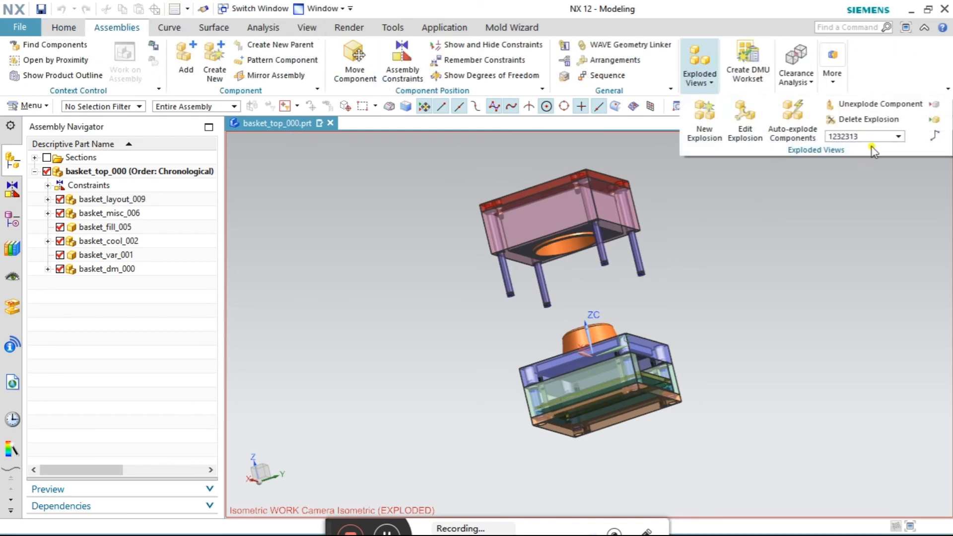
left_click(866, 136)
left_click(794, 158)
middle_click_drag(695, 285, 563, 312)
scroll(631, 343, "up", 3)
- Apply explosion 1232313 to separate the upper and lower mold halves
left_click(703, 74)
left_click(866, 137)
left_click(792, 149)
scroll(561, 310, "down", 3)
middle_click_drag(585, 280, 593, 312)
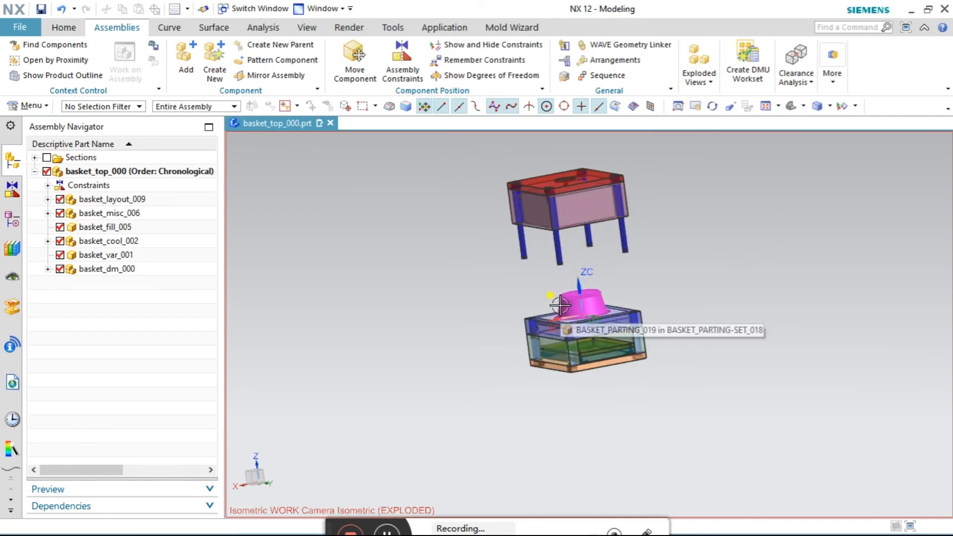
- Browse the Mold Wizard libraries in the Reuse Library, and return to the assembly's component tree
left_click(494, 27)
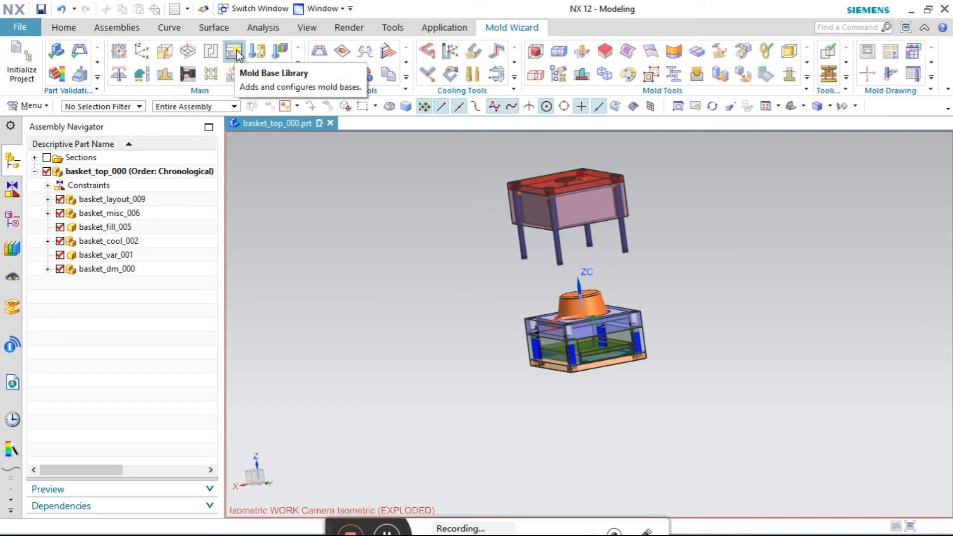
left_click(13, 252)
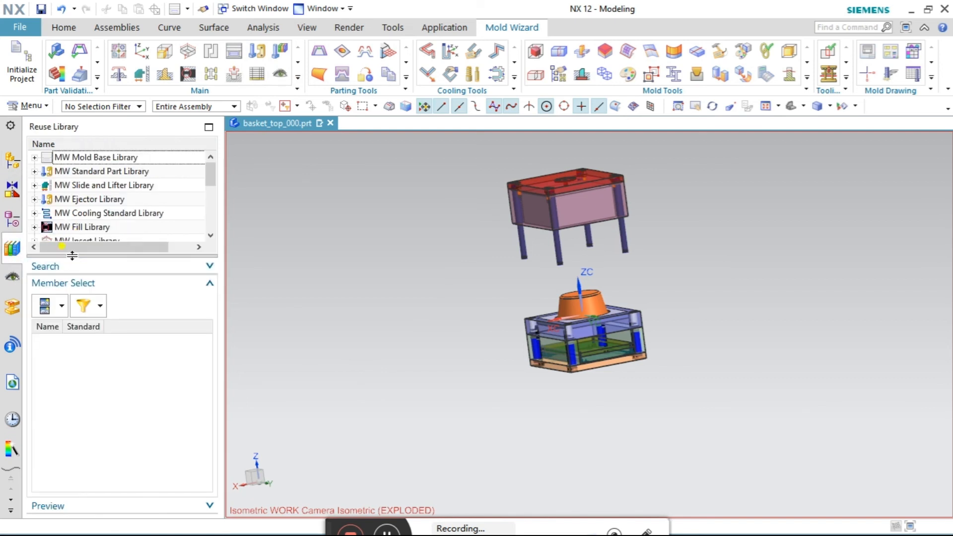
left_click_drag(72, 256, 100, 366)
scroll(129, 246, "down", 1)
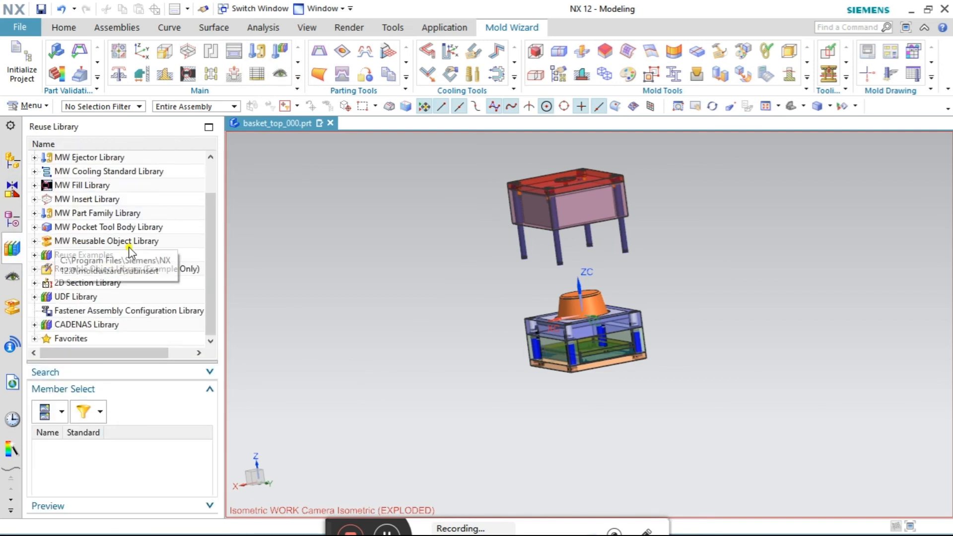
scroll(129, 246, "up", 1)
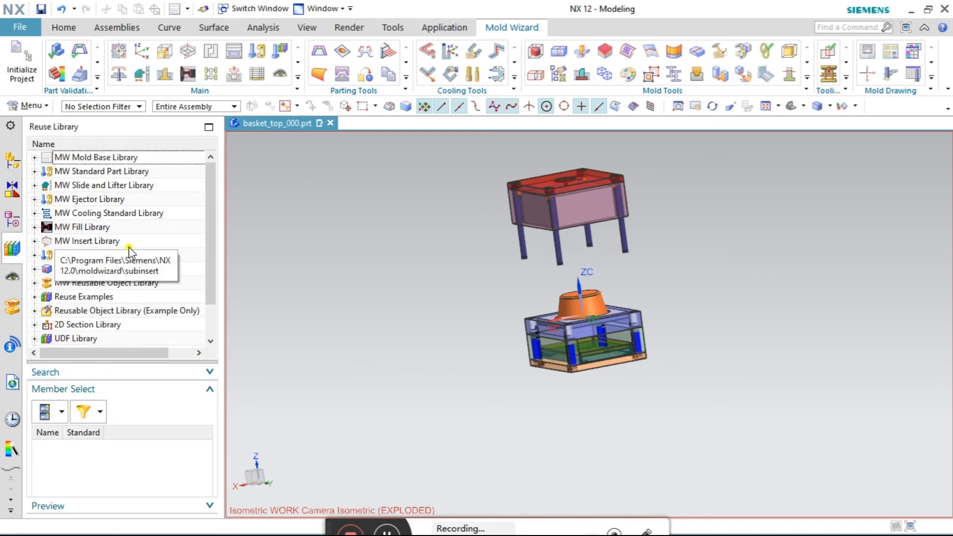
left_click(13, 160)
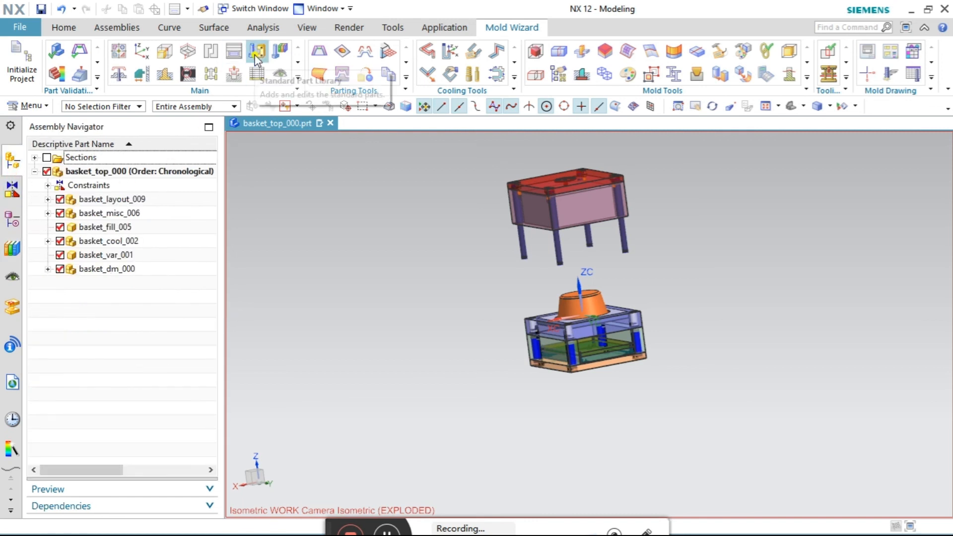